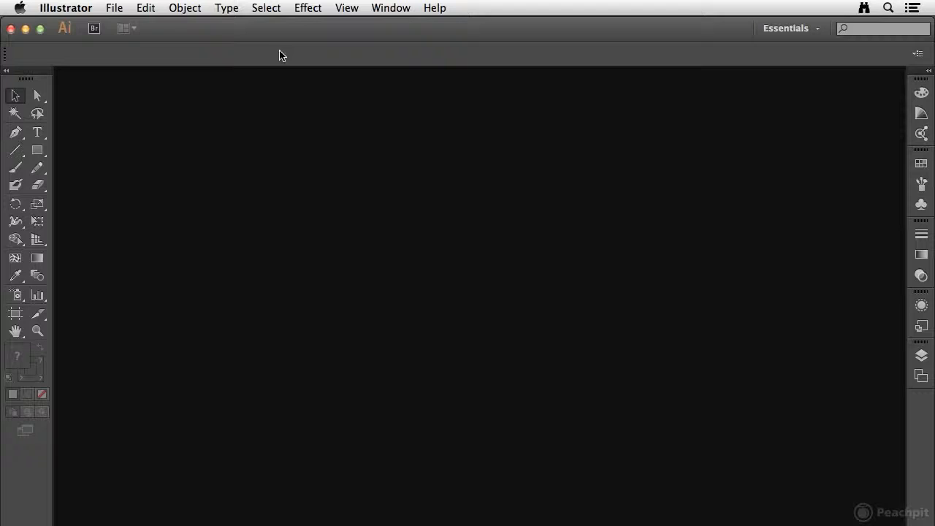
Create a new document from the Video and Film profile and close it
{"action": "left_click", "coordinate": [117, 9]}
{"action": "left_click", "coordinate": [126, 25]}
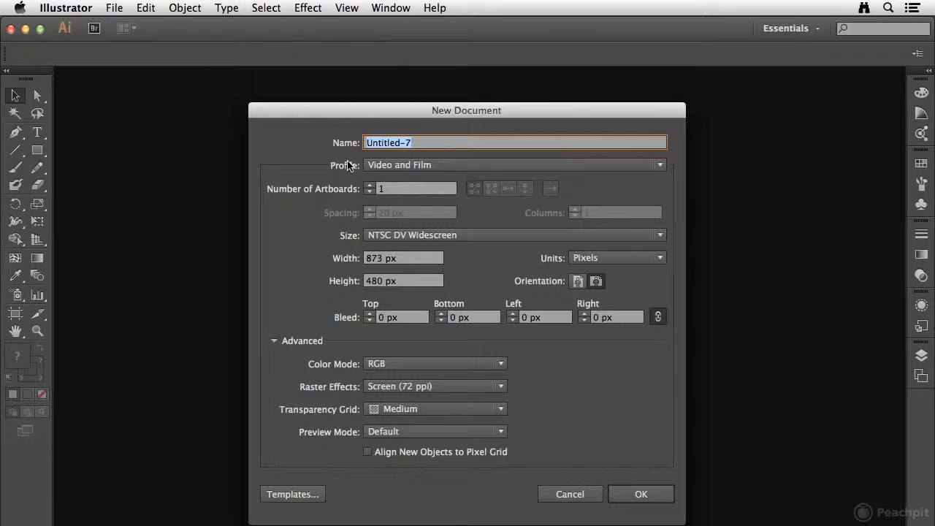
{"action": "left_click", "coordinate": [496, 167]}
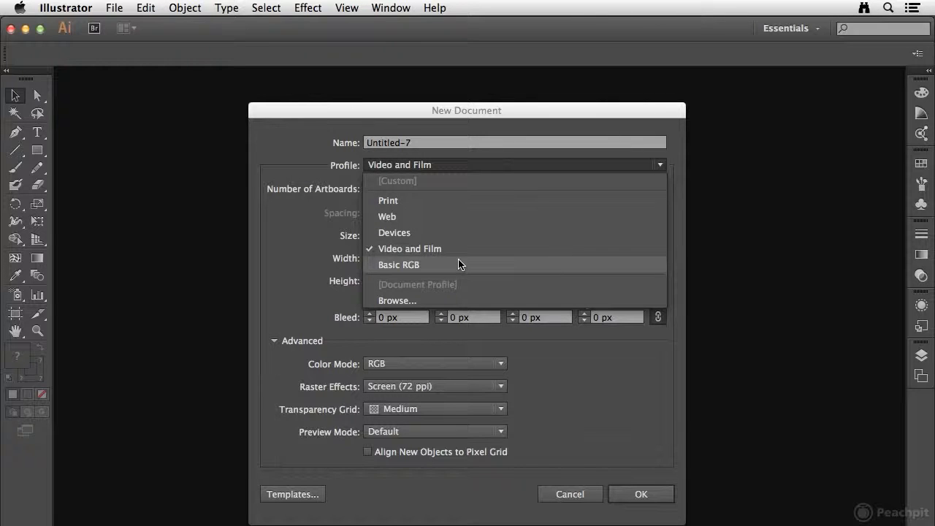
{"action": "left_click", "coordinate": [398, 249]}
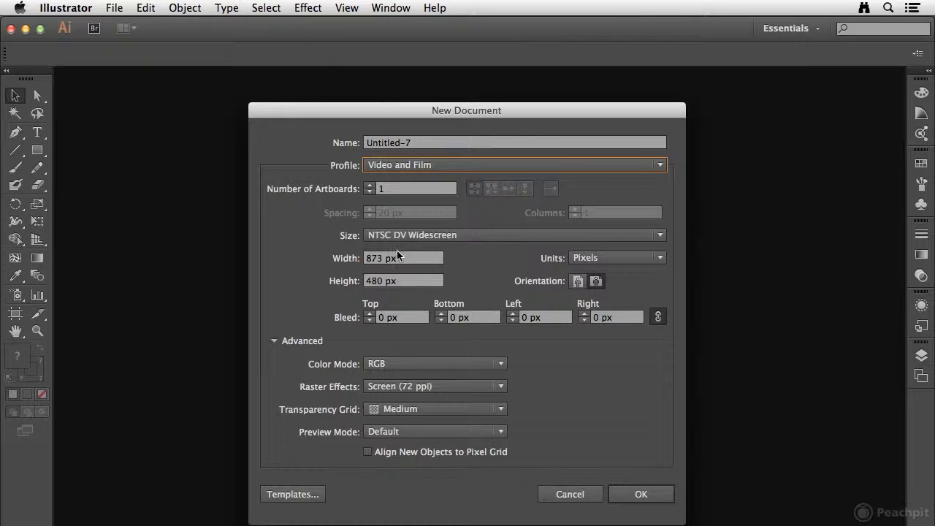
{"action": "left_click", "coordinate": [624, 493]}
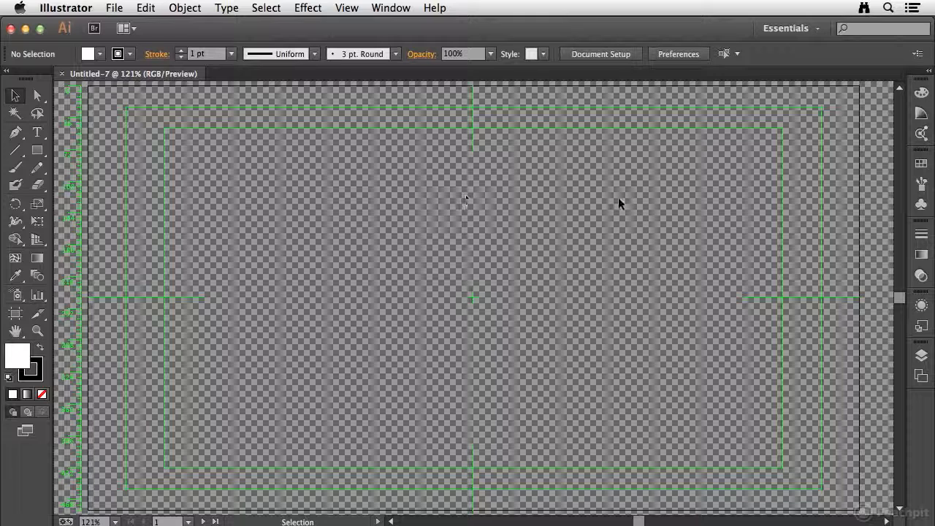
{"action": "left_click", "coordinate": [62, 75]}
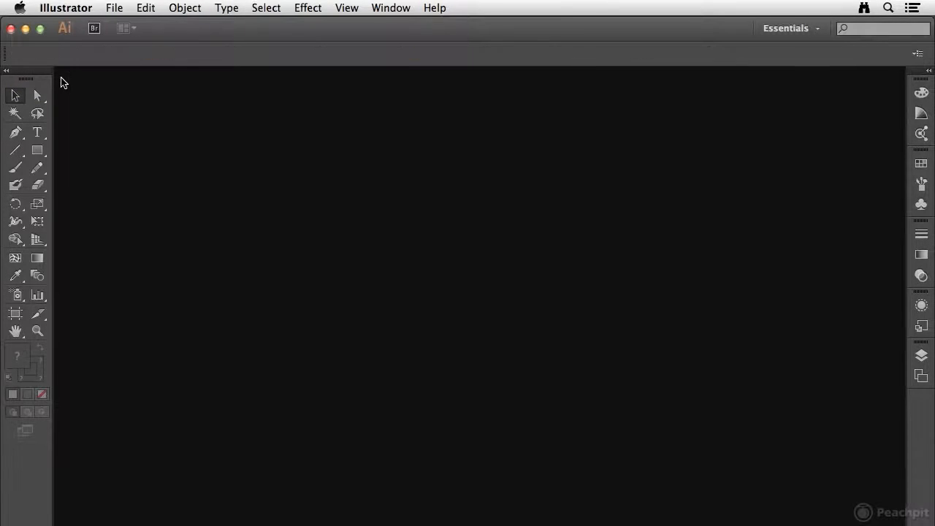
Create a new document from the Print profile
{"action": "left_click", "coordinate": [115, 8]}
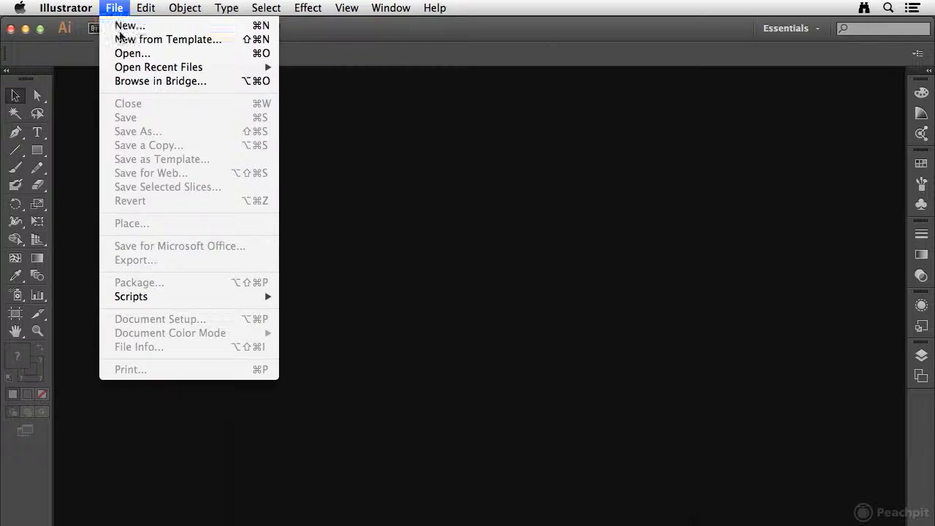
{"action": "left_click", "coordinate": [119, 28]}
{"action": "left_click", "coordinate": [415, 165]}
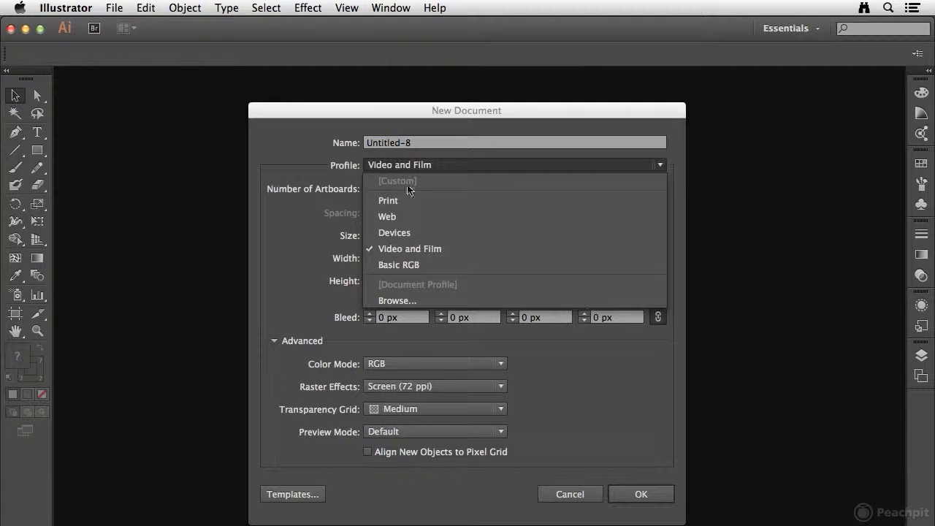
{"action": "left_click", "coordinate": [402, 201]}
{"action": "left_click", "coordinate": [666, 469]}
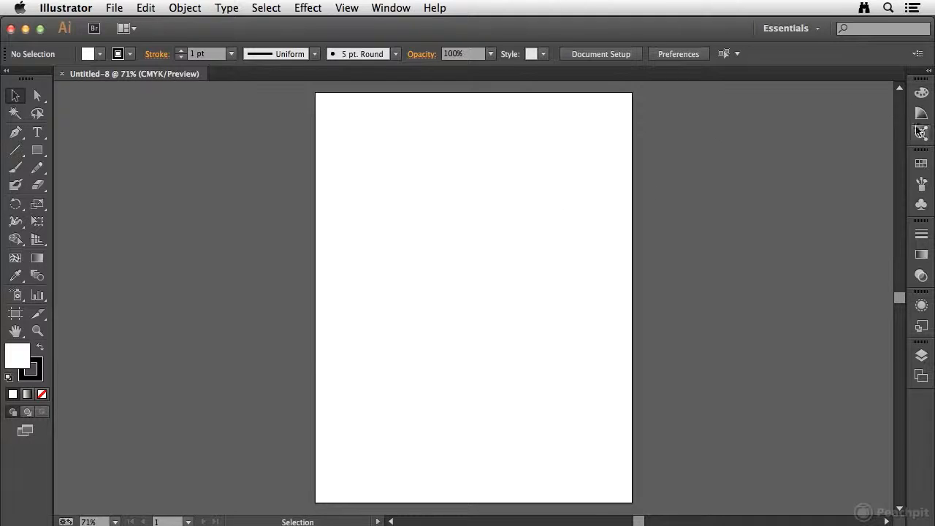
Review the default swatches of the Print document and close the document
{"action": "left_click", "coordinate": [921, 165]}
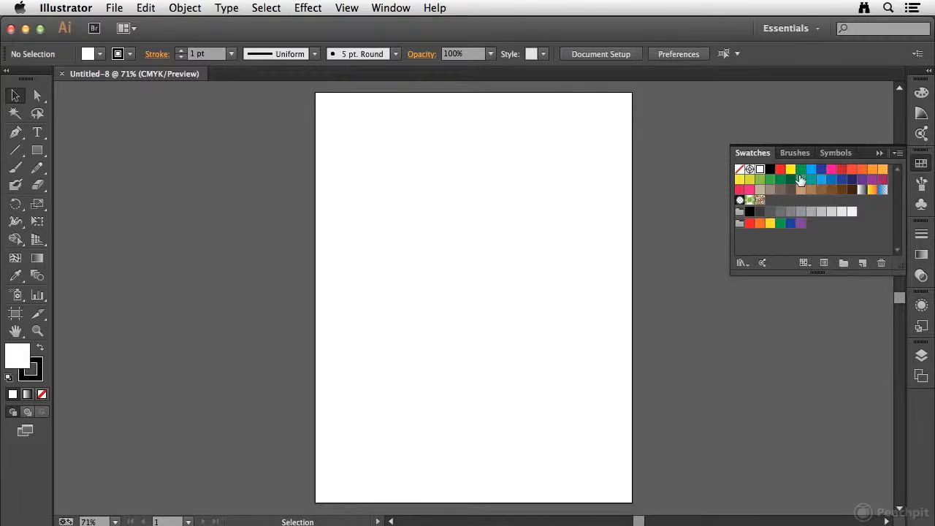
{"action": "left_click", "coordinate": [921, 163]}
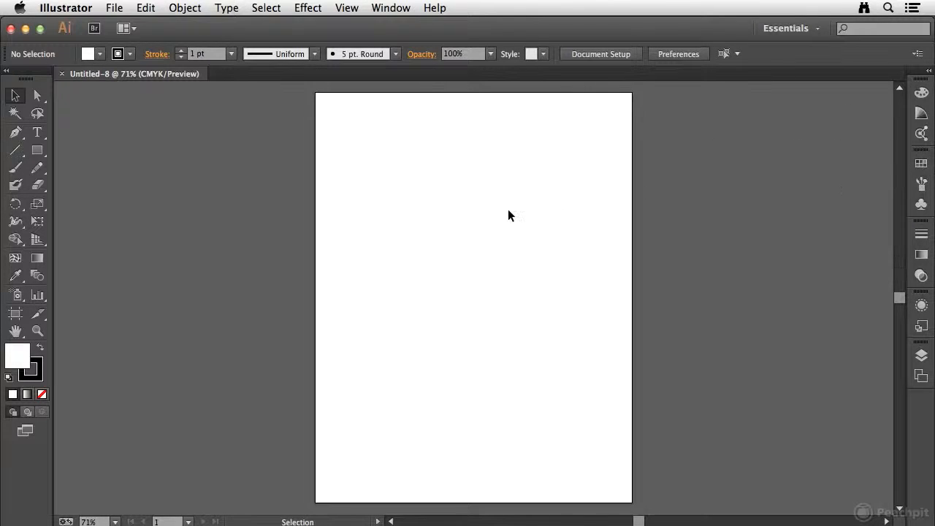
{"action": "left_click", "coordinate": [63, 76]}
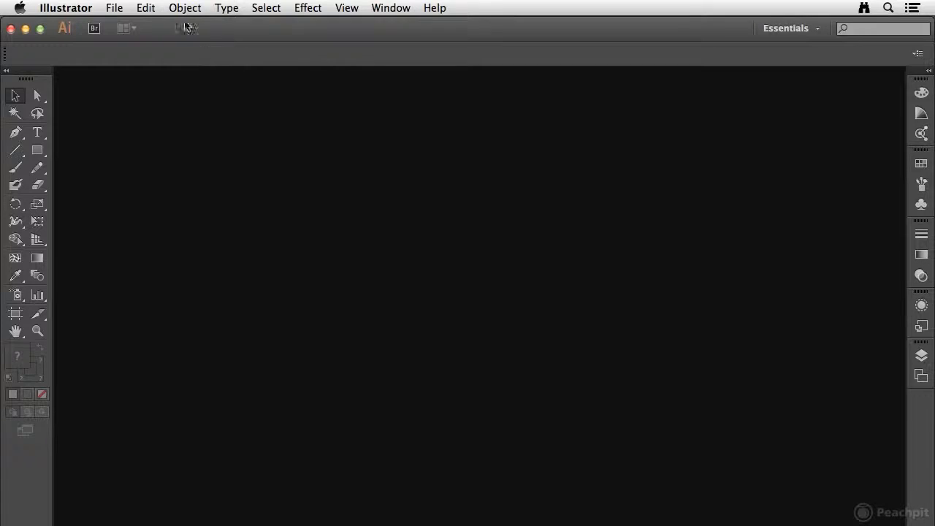
Start another new document with units in Inches, a width of 9.5 in and a height of 4.13 in
{"action": "left_click", "coordinate": [115, 8]}
{"action": "left_click", "coordinate": [120, 27]}
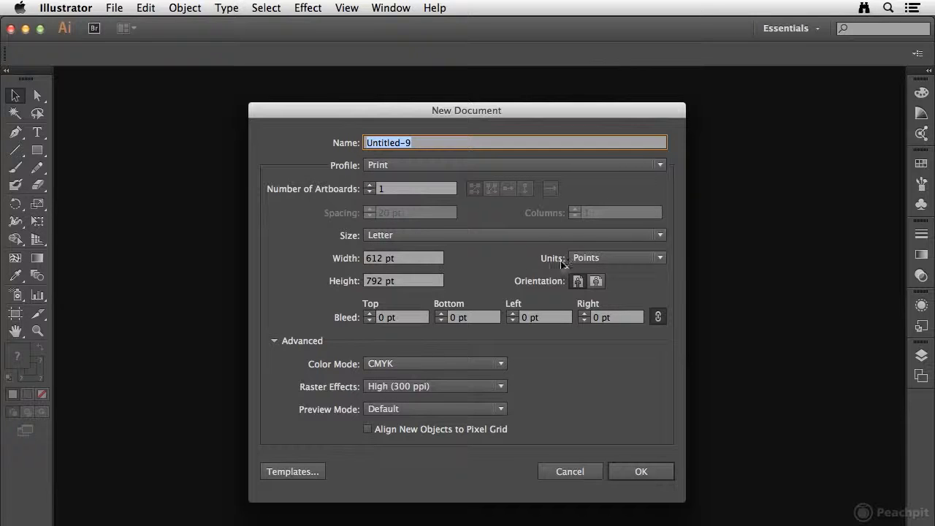
{"action": "left_click", "coordinate": [625, 259]}
{"action": "left_click", "coordinate": [605, 306]}
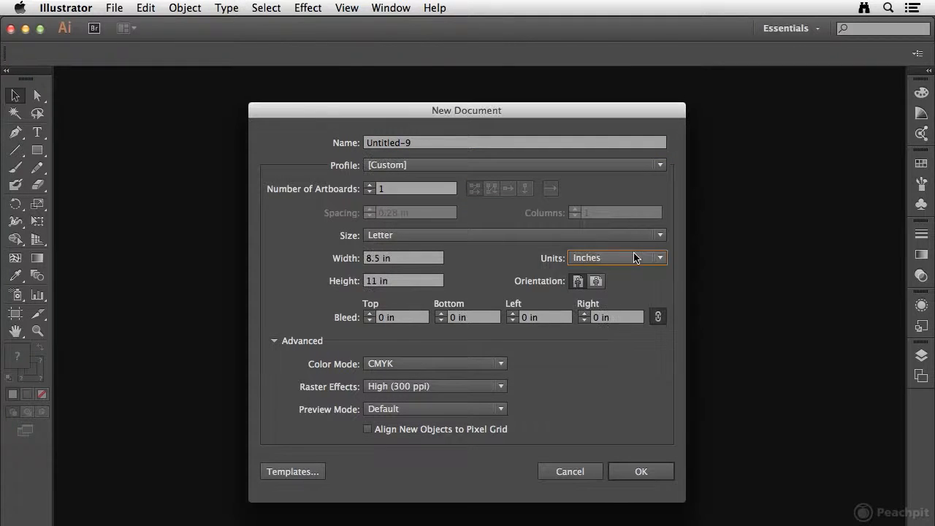
{"action": "left_click", "coordinate": [418, 260]}
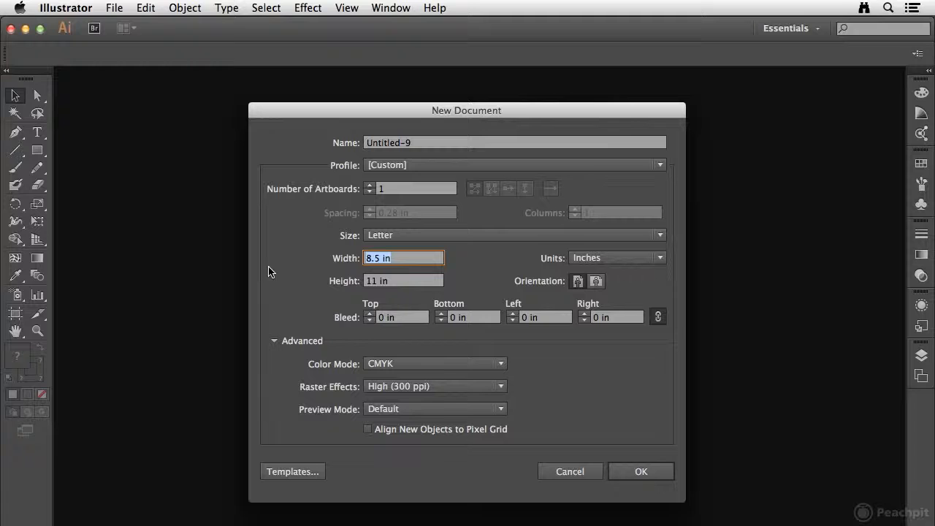
{"action": "type", "text": "9.5"}
{"action": "key", "text": "Tab"}
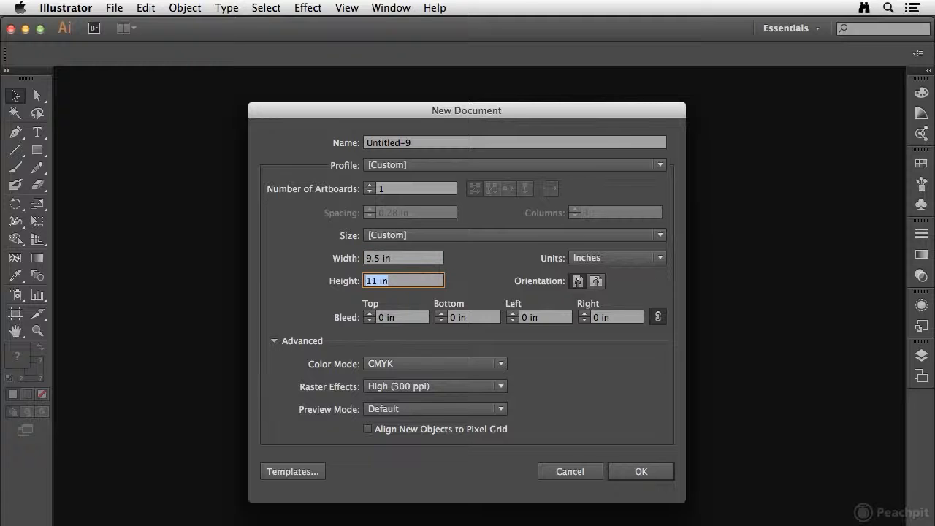
{"action": "type", "text": "4."}
{"action": "key", "text": "Tab"}
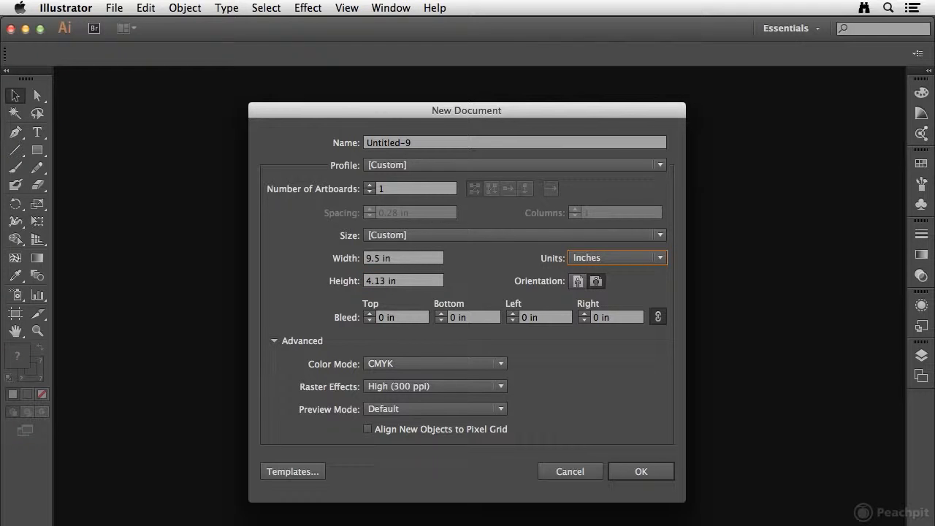
Set the raster effects to Medium (150 ppi) and create the document
{"action": "left_click", "coordinate": [439, 386]}
{"action": "left_click", "coordinate": [435, 418]}
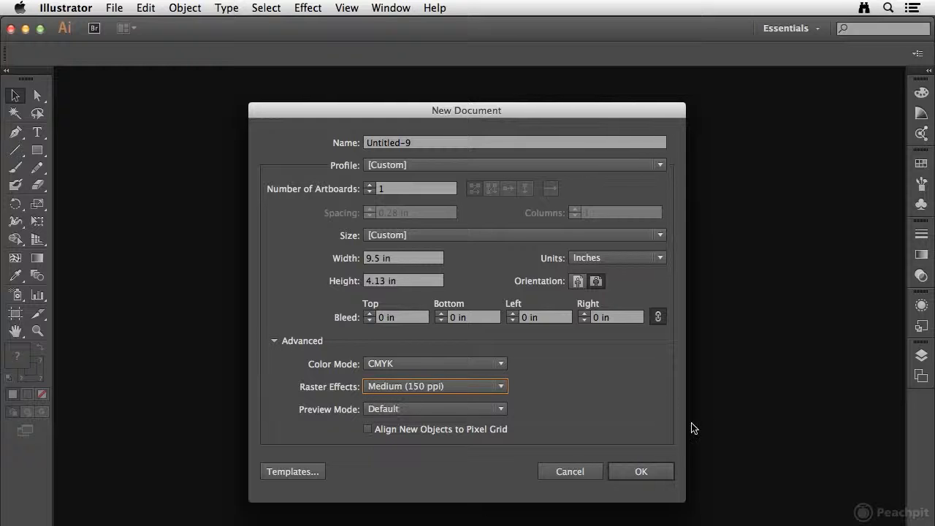
{"action": "left_click", "coordinate": [643, 471]}
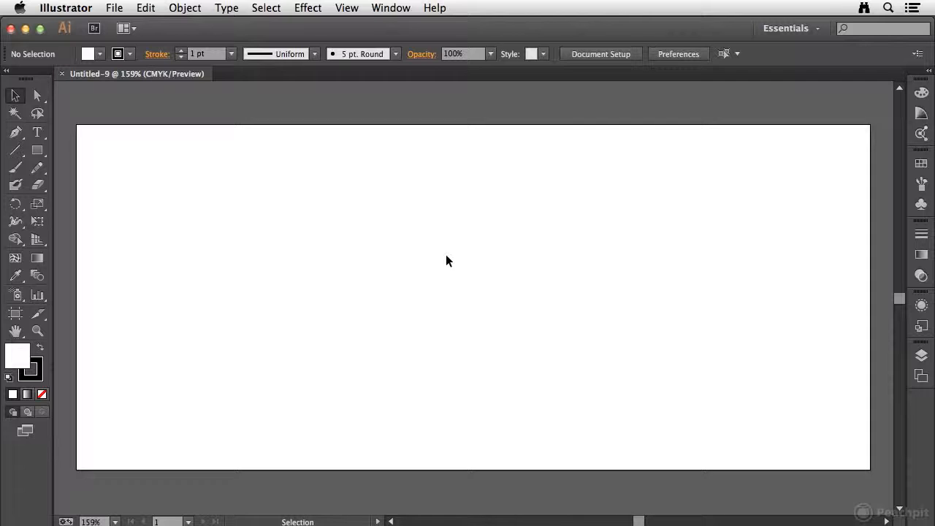
Delete the swatches from red through light orange in the first row, keeping white and black
{"action": "left_click", "coordinate": [918, 167]}
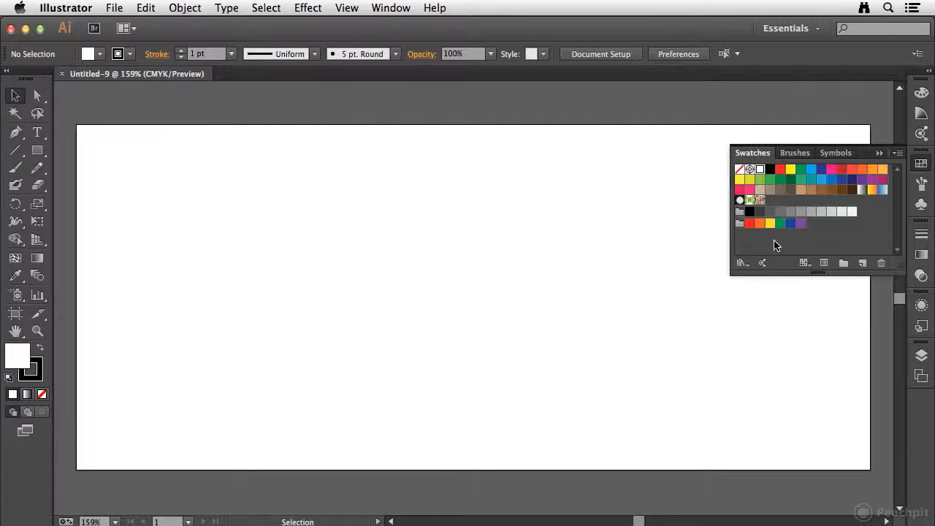
{"action": "left_click", "coordinate": [780, 169]}
{"action": "left_click", "coordinate": [882, 170], "text": "shift"}
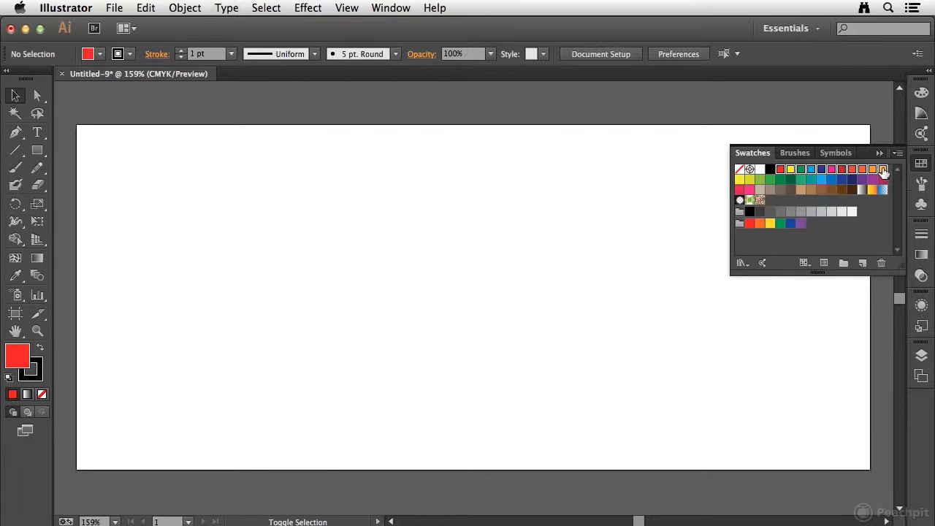
{"action": "left_click", "coordinate": [880, 263]}
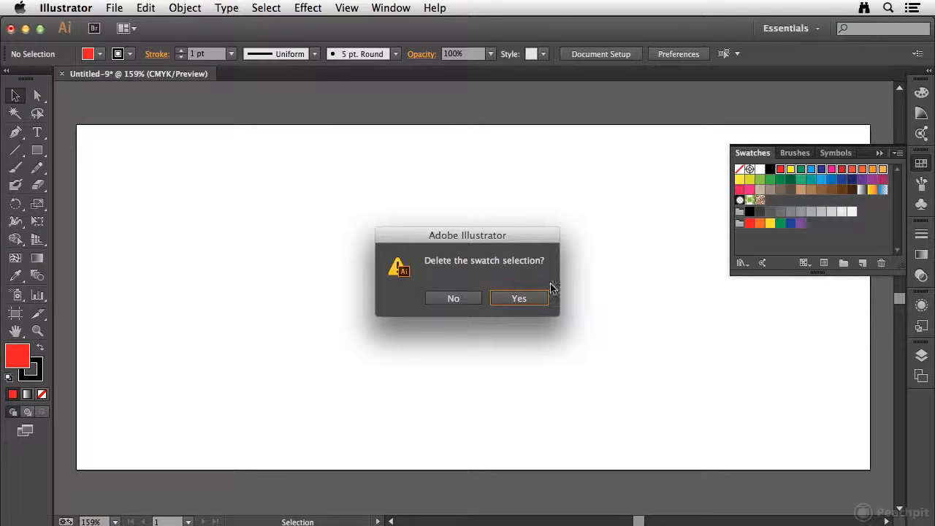
{"action": "left_click", "coordinate": [531, 300]}
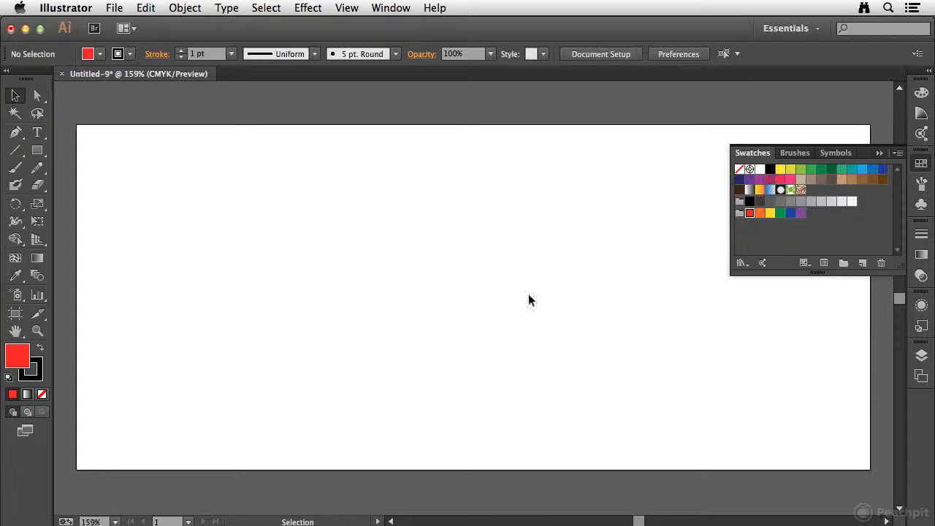
Delete the dark brown, gradient and pattern swatches along with the gray and bright color groups
{"action": "left_click", "coordinate": [739, 190]}
{"action": "left_click", "coordinate": [801, 213], "text": "shift"}
{"action": "left_click", "coordinate": [881, 263]}
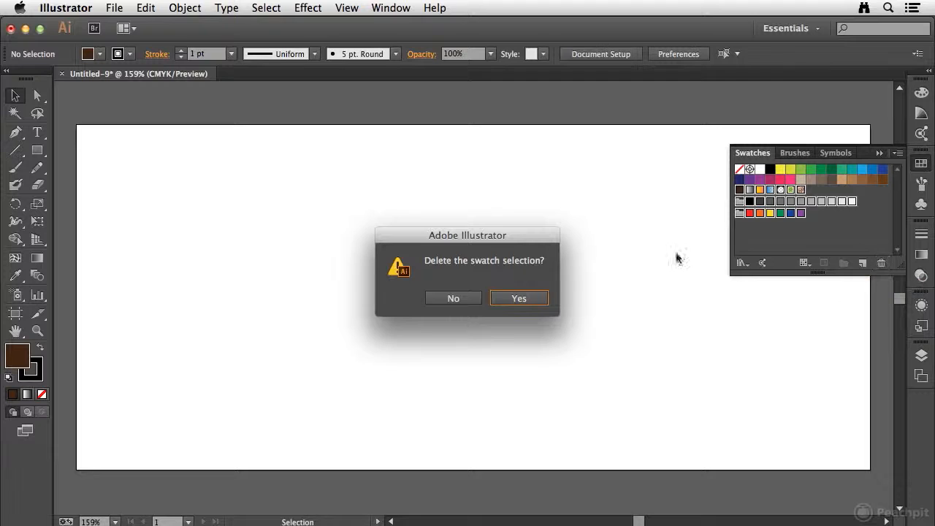
{"action": "left_click", "coordinate": [519, 298]}
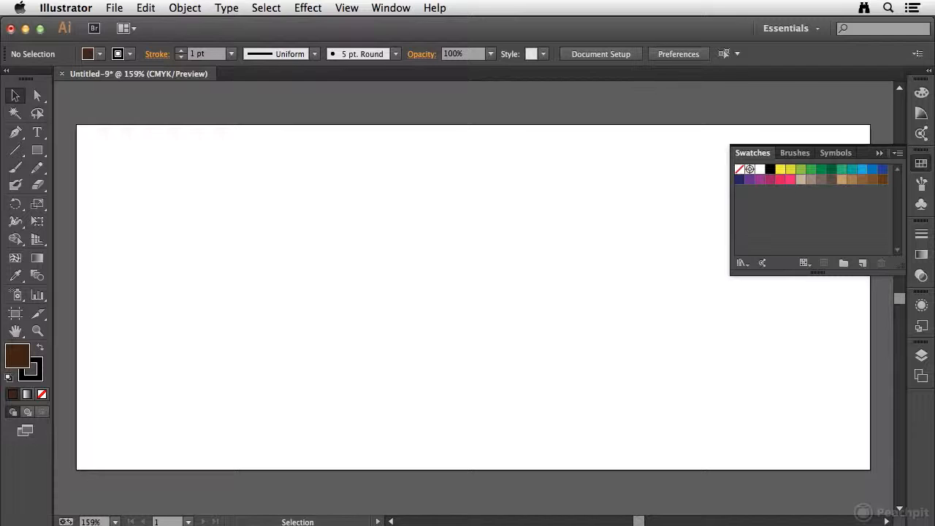
{"action": "left_click", "coordinate": [921, 164]}
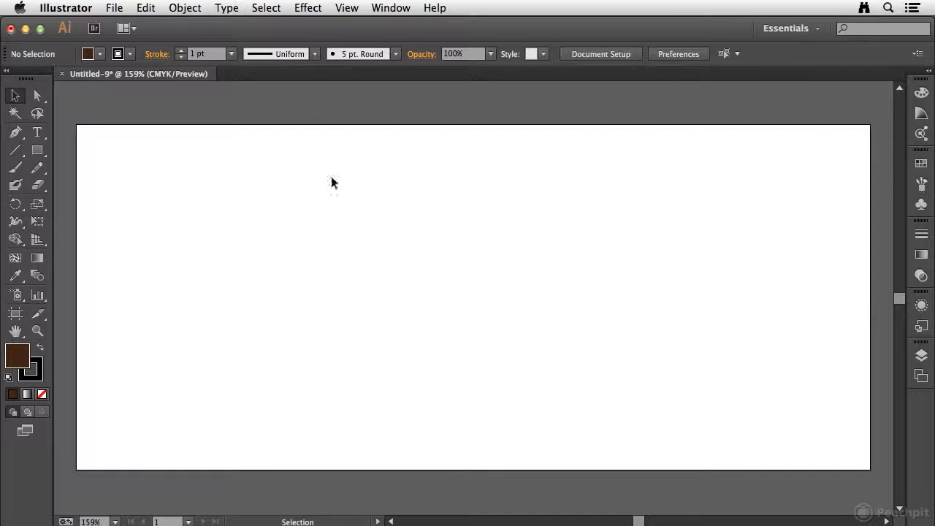
Save the document to the Desktop as Print Envelope.ai in Illustrator CC (17.0) format and close it
{"action": "left_click", "coordinate": [115, 8]}
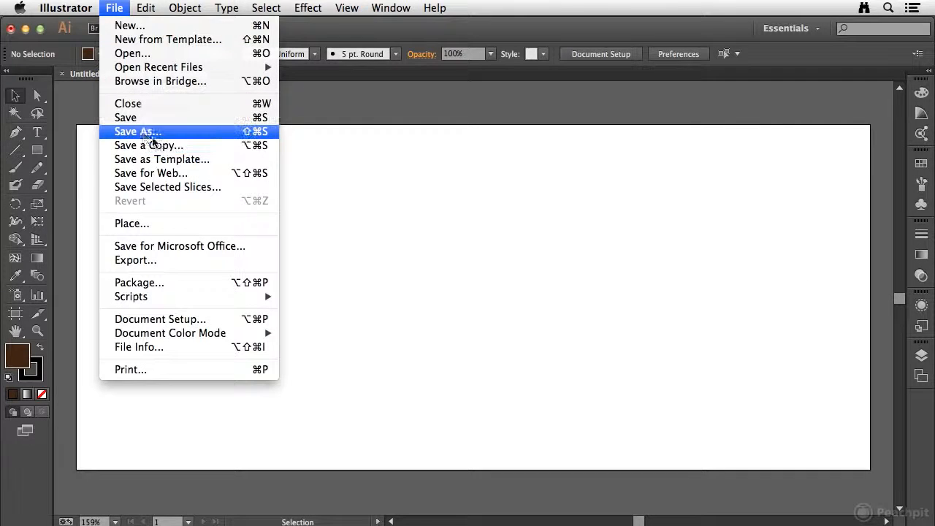
{"action": "left_click", "coordinate": [146, 131]}
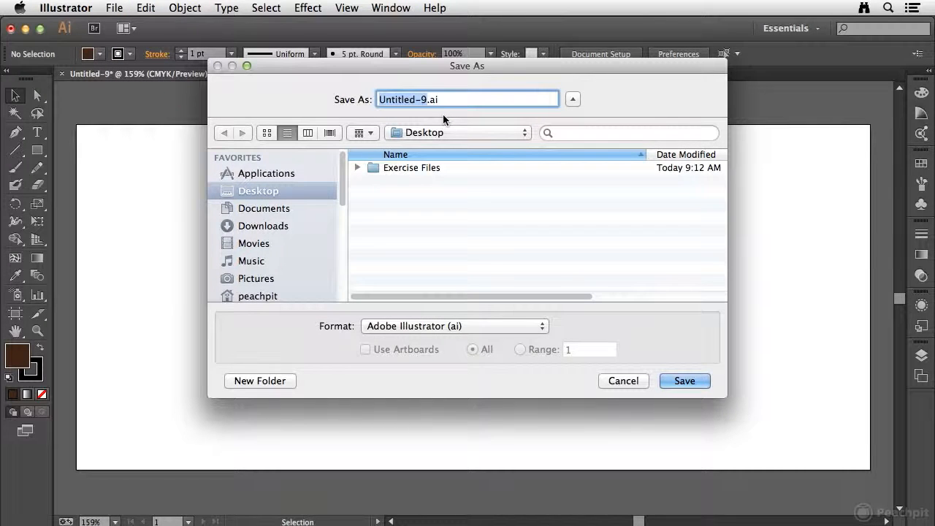
{"action": "type", "text": "pri"}
{"action": "key", "text": "BackSpace"}
{"action": "key", "text": "BackSpace"}
{"action": "key", "text": "BackSpace"}
{"action": "type", "text": "Print Envelope"}
{"action": "left_click", "coordinate": [687, 382]}
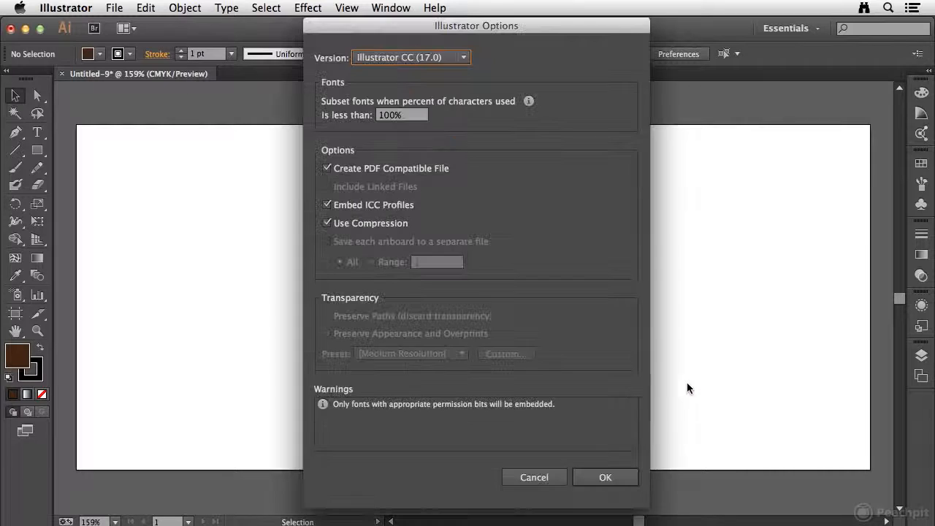
{"action": "left_click", "coordinate": [608, 477]}
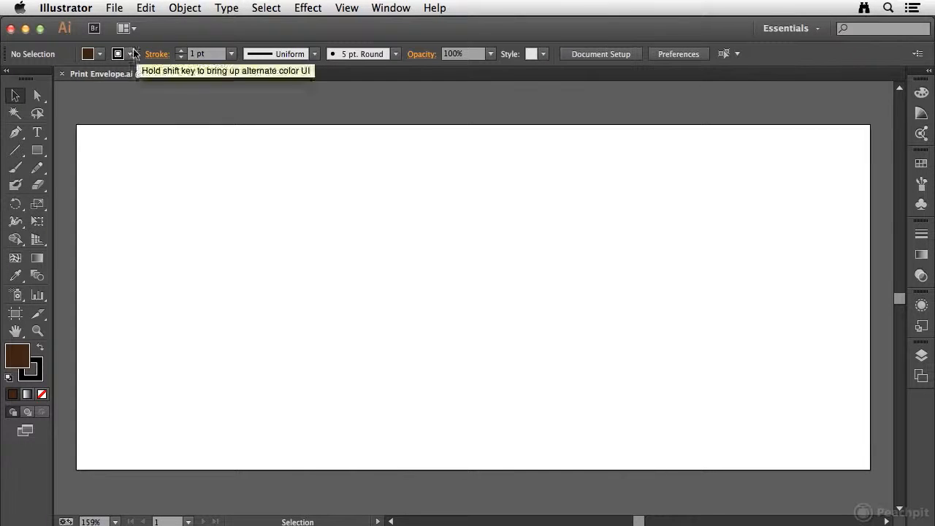
{"action": "left_click", "coordinate": [61, 73]}
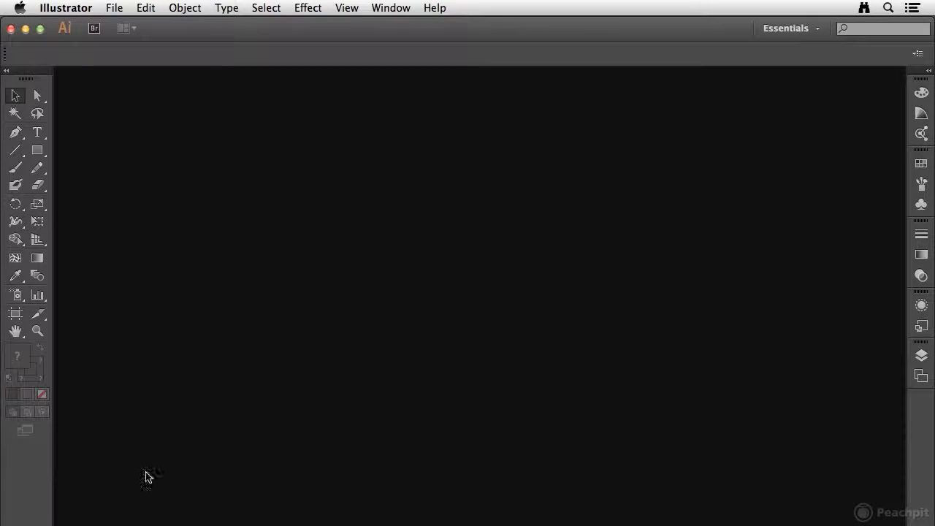
Switch to Finder, check the New Document Profiles folder's path, and open the Desktop folder in a separate window
{"action": "mouse_move", "coordinate": [129, 521]}
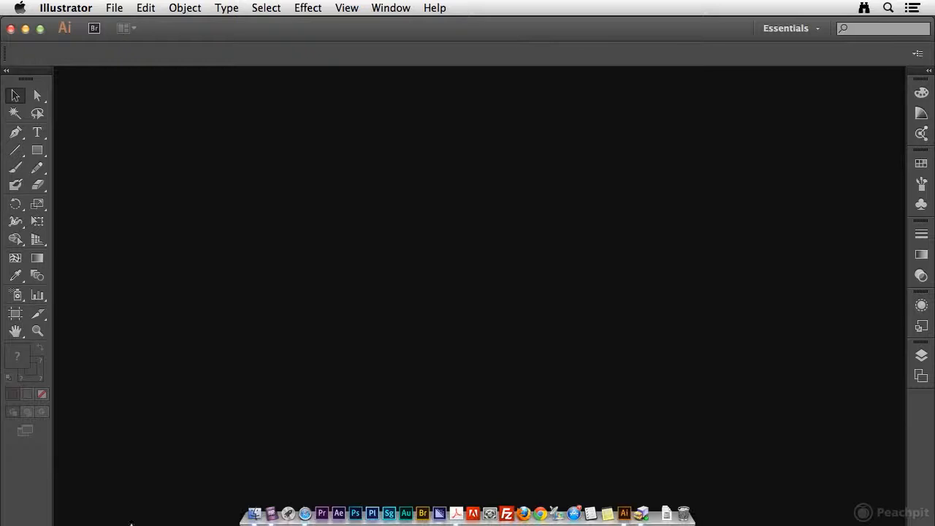
{"action": "left_click", "coordinate": [254, 504]}
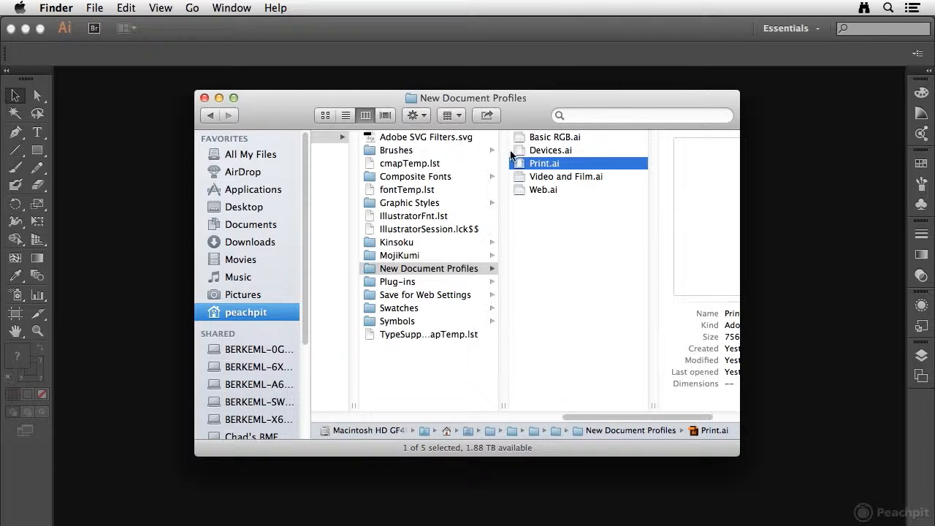
{"action": "left_click", "coordinate": [441, 98], "text": "super"}
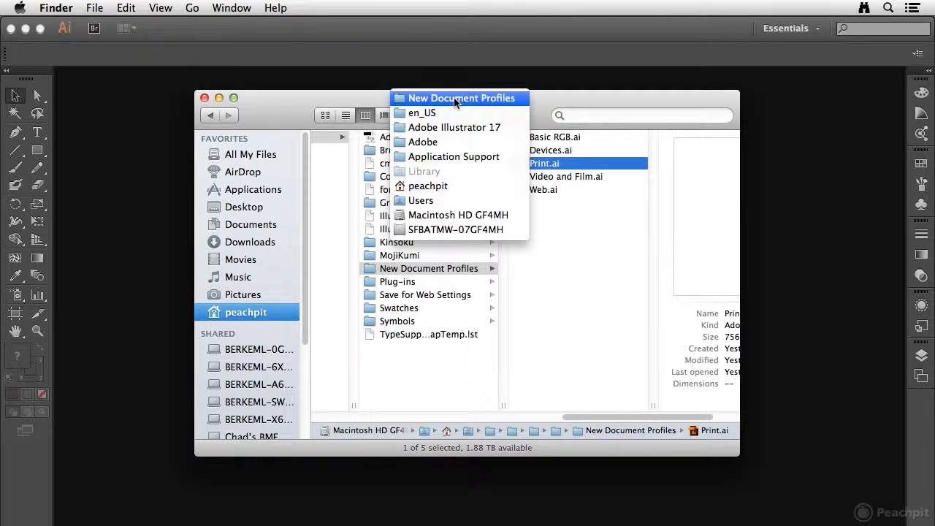
{"action": "left_click", "coordinate": [544, 212]}
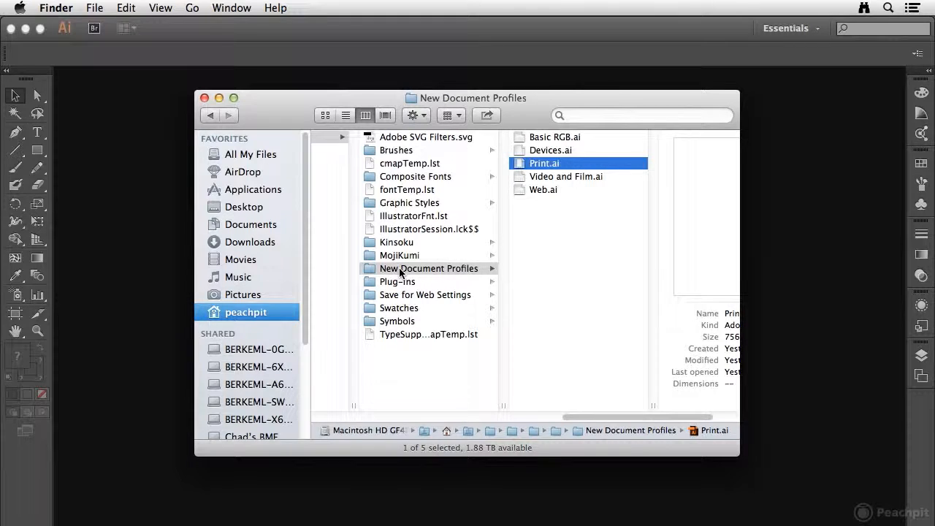
{"action": "left_click", "coordinate": [243, 207], "text": "super"}
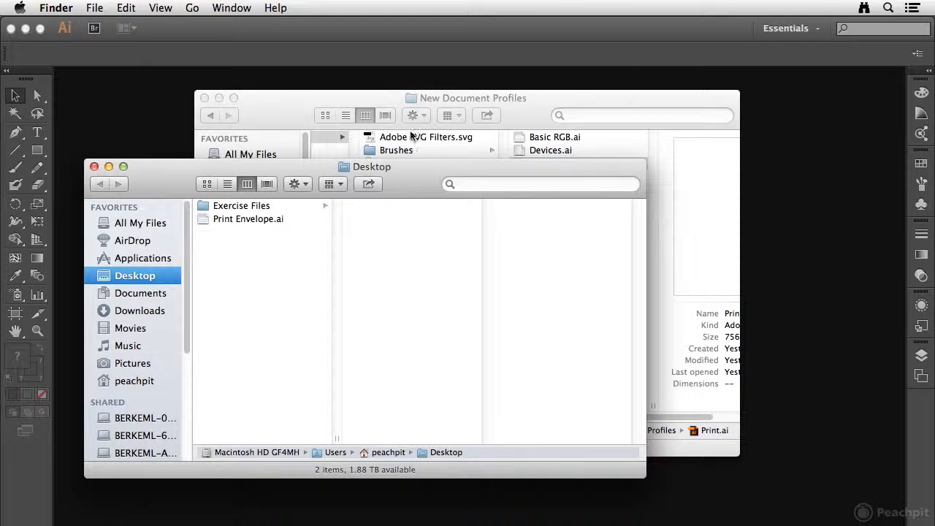
Move Print Envelope.ai from the Desktop into the New Document Profiles folder, close the Desktop window, and check the folder's files
{"action": "left_click_drag", "start_coordinate": [279, 167], "coordinate": [582, 234]}
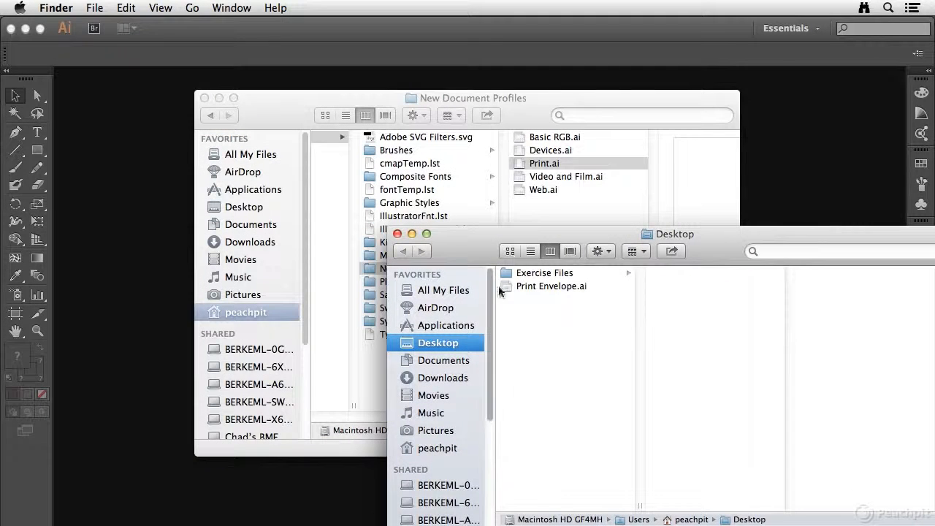
{"action": "left_click_drag", "start_coordinate": [508, 285], "coordinate": [574, 213]}
{"action": "left_click", "coordinate": [396, 233]}
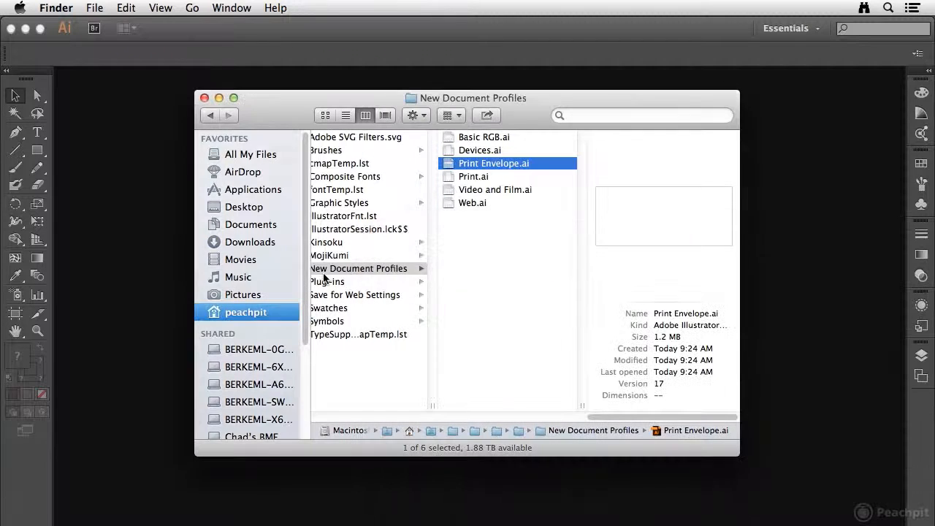
{"action": "key", "text": "Left"}
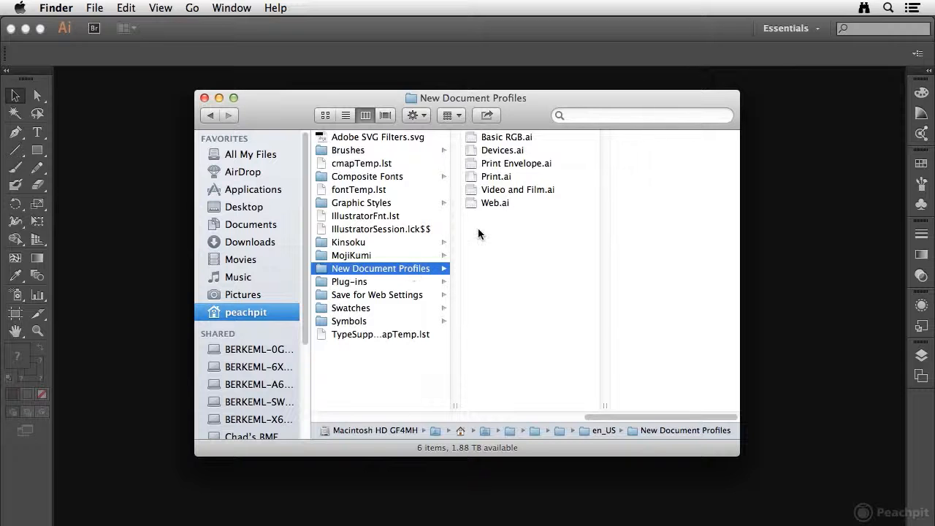
{"action": "left_click_drag", "start_coordinate": [559, 140], "coordinate": [498, 202]}
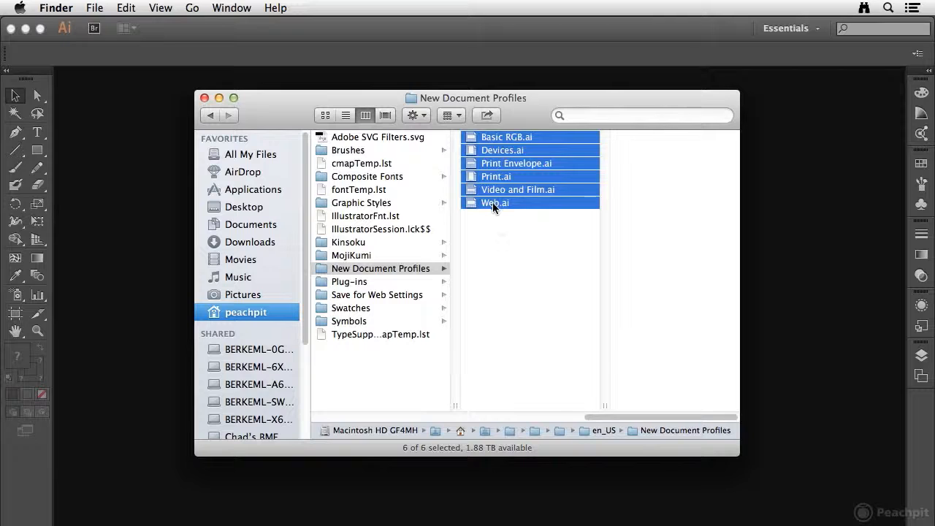
{"action": "left_click", "coordinate": [499, 224]}
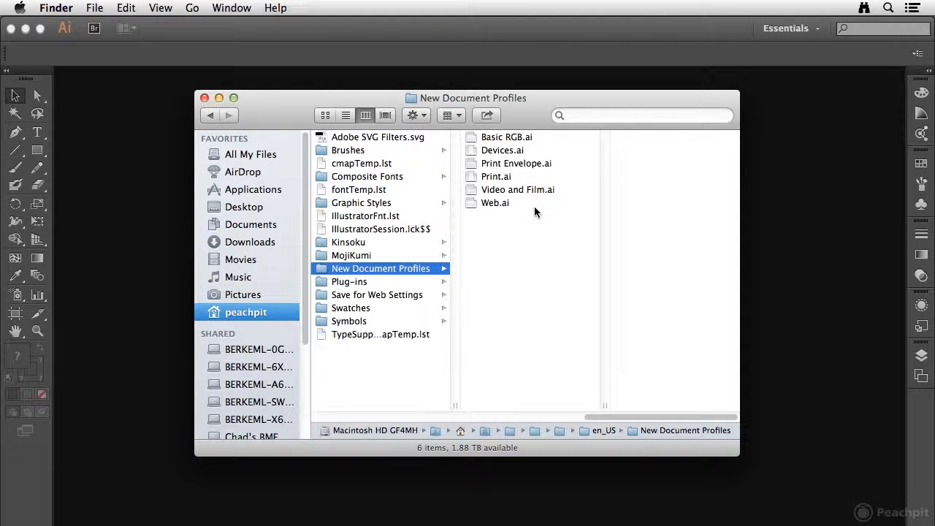
Switch back to Illustrator and create a new document based on the Print Envelope profile
{"action": "left_click", "coordinate": [155, 162]}
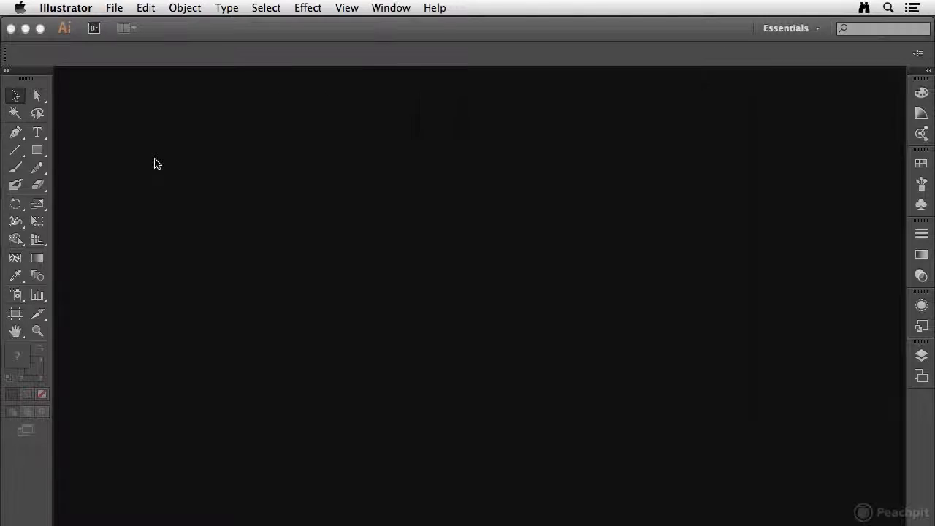
{"action": "left_click", "coordinate": [114, 8]}
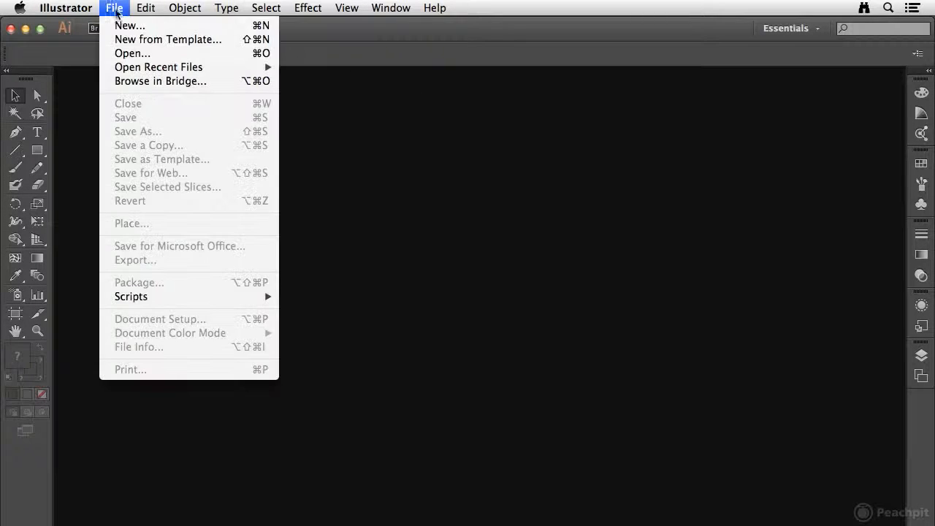
{"action": "left_click", "coordinate": [123, 26]}
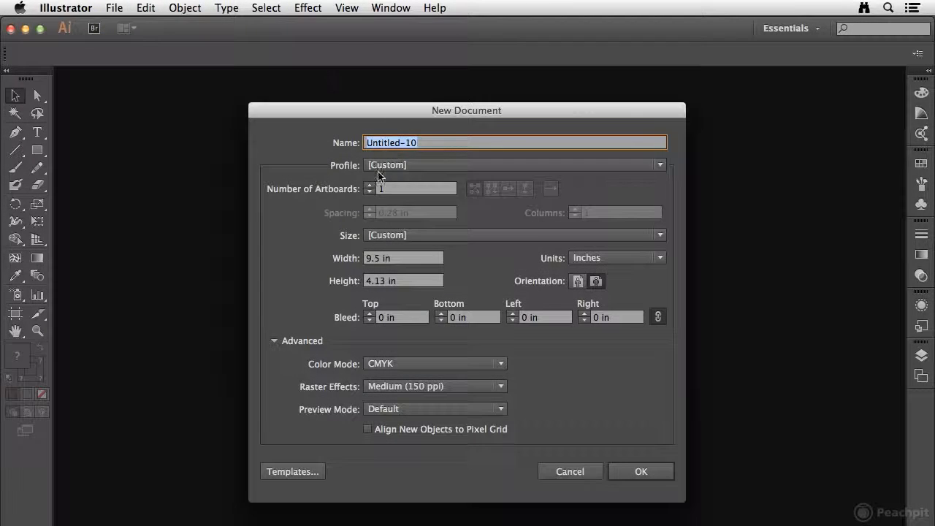
{"action": "left_click", "coordinate": [438, 168]}
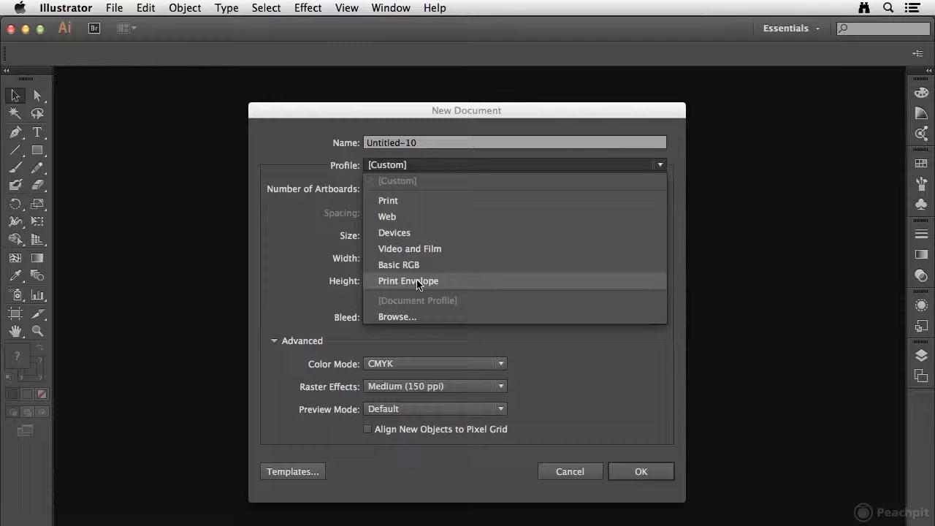
{"action": "left_click", "coordinate": [463, 283]}
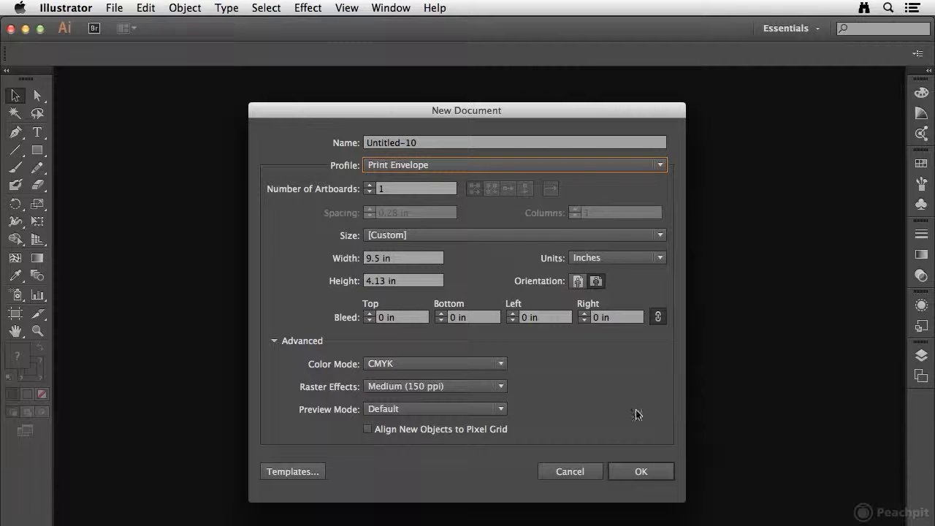
{"action": "left_click", "coordinate": [648, 472]}
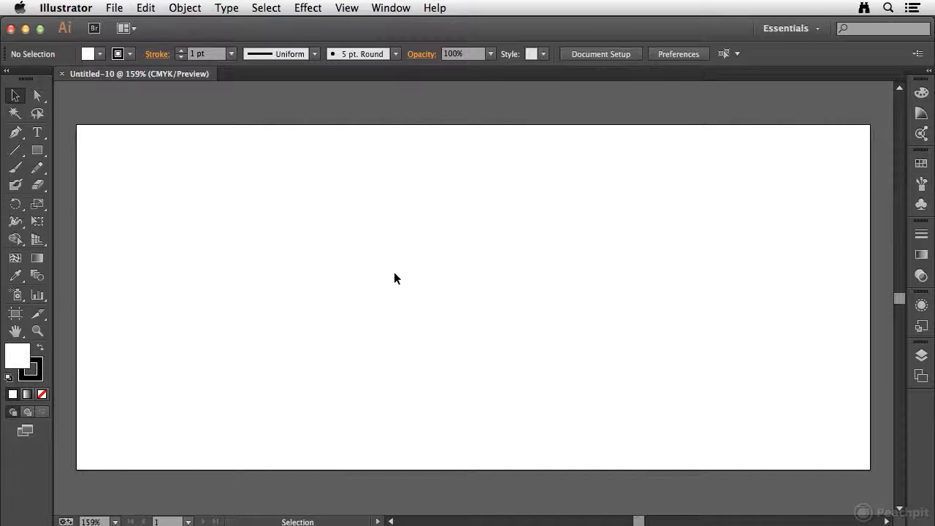
Check the new document's swatches and its Document Raster Effects Settings without changing them
{"action": "left_click", "coordinate": [921, 165]}
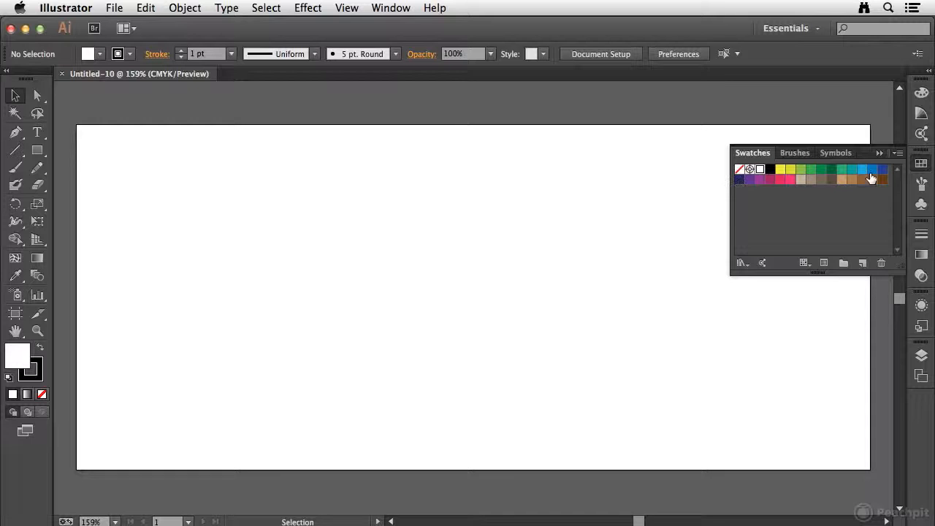
{"action": "left_click", "coordinate": [921, 165]}
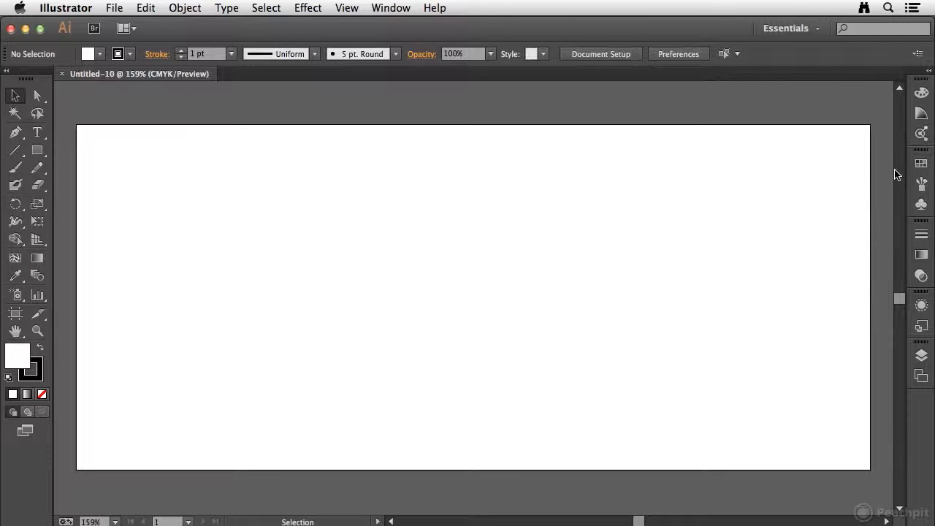
{"action": "left_click", "coordinate": [307, 8]}
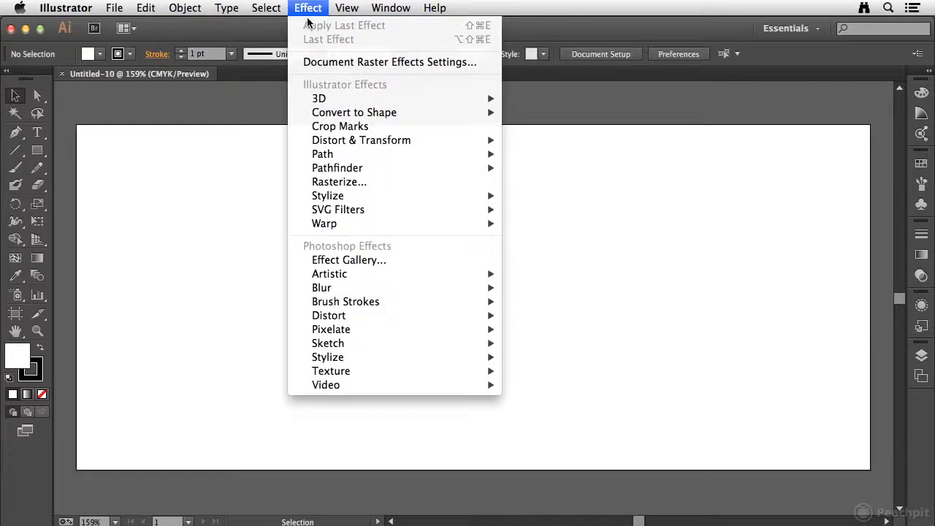
{"action": "left_click", "coordinate": [337, 64]}
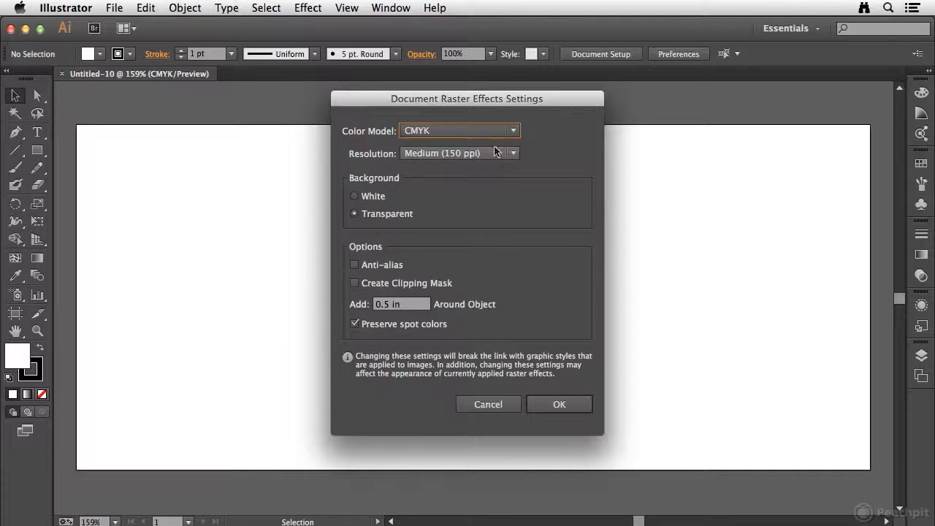
{"action": "left_click", "coordinate": [492, 403]}
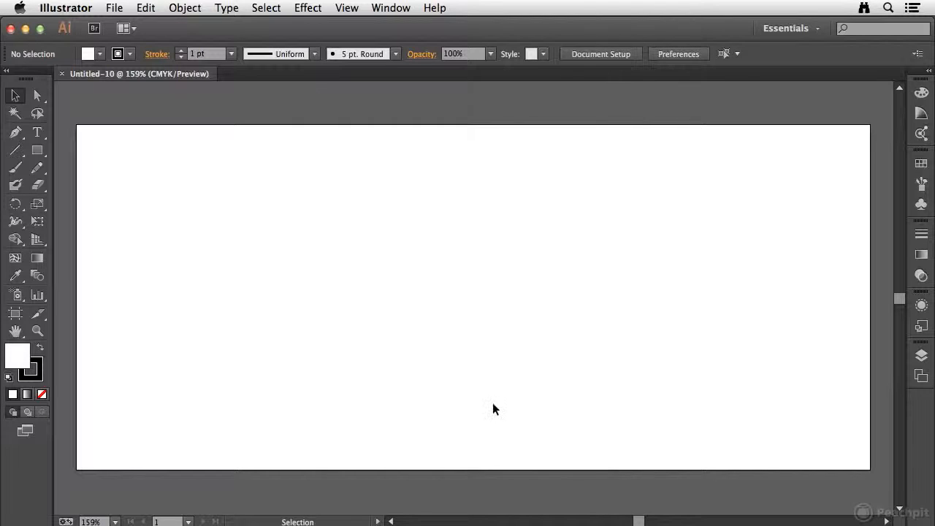